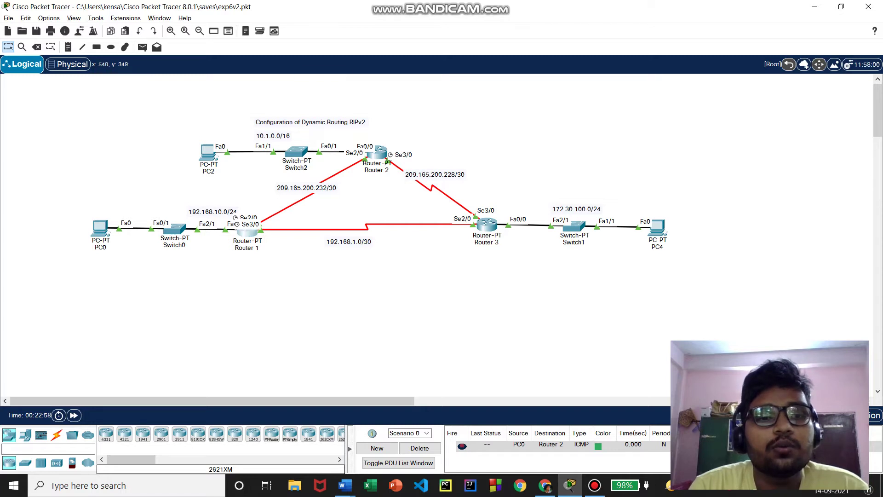
Step: Open Router 1's command line and enter global configuration mode with en and conf t
{"action": "left_click", "coordinate": [247, 230]}
{"action": "left_click_drag", "start_coordinate": [382, 79], "coordinate": [585, 86]}
{"action": "left_click", "coordinate": [560, 106]}
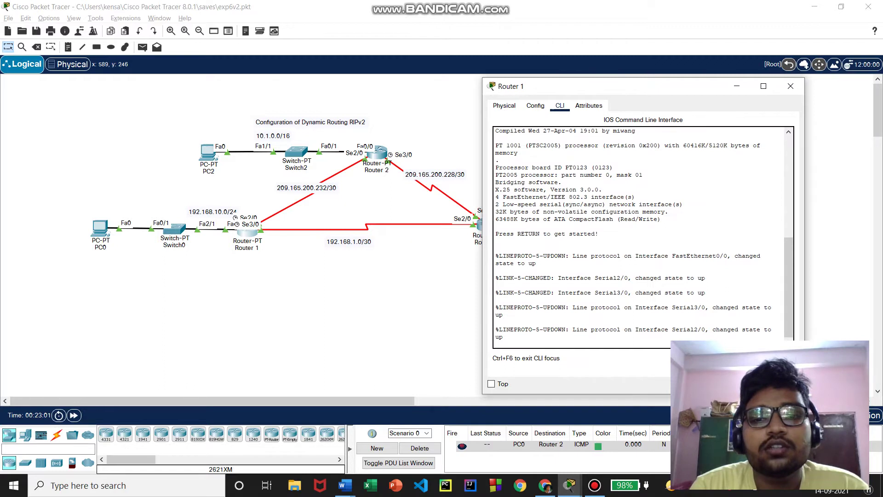
{"action": "key", "text": "Return"}
{"action": "key", "text": "Return"}
{"action": "type", "text": "en"}
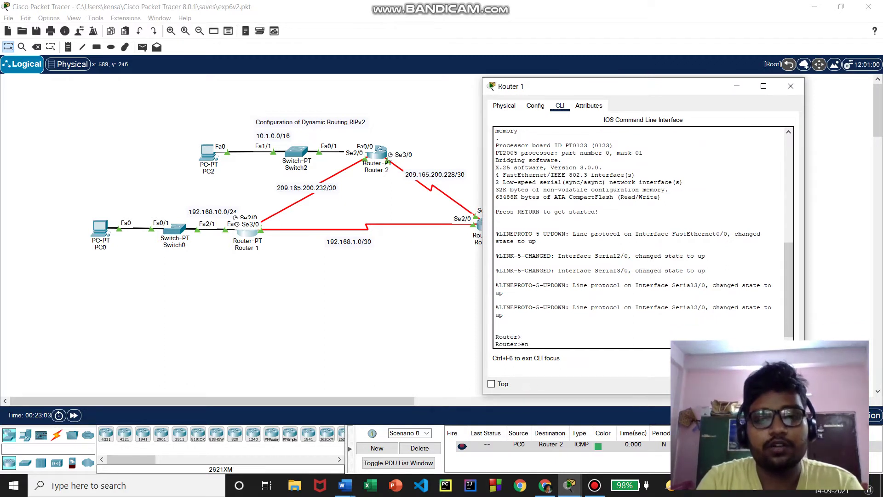
{"action": "key", "text": "Return"}
{"action": "type", "text": "conf t"}
{"action": "key", "text": "Return"}
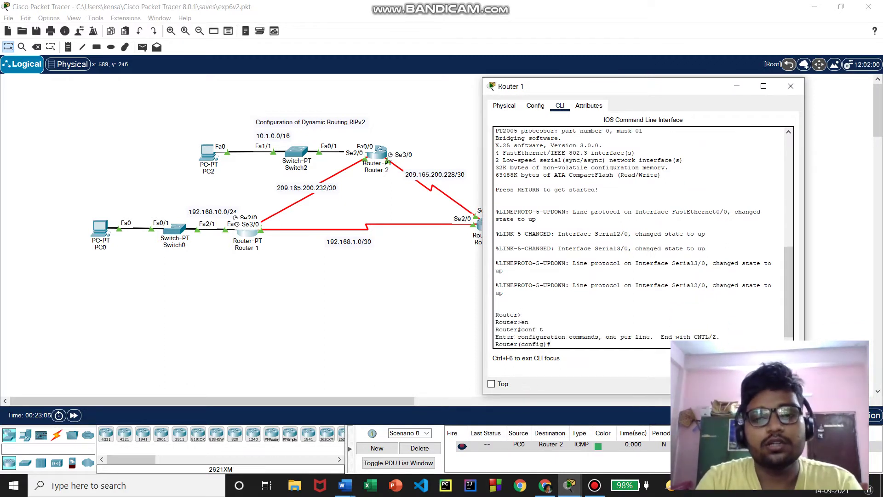
Step: Enable RIP routing on Router 1 and set it to version 2
{"action": "type", "text": "router rip"}
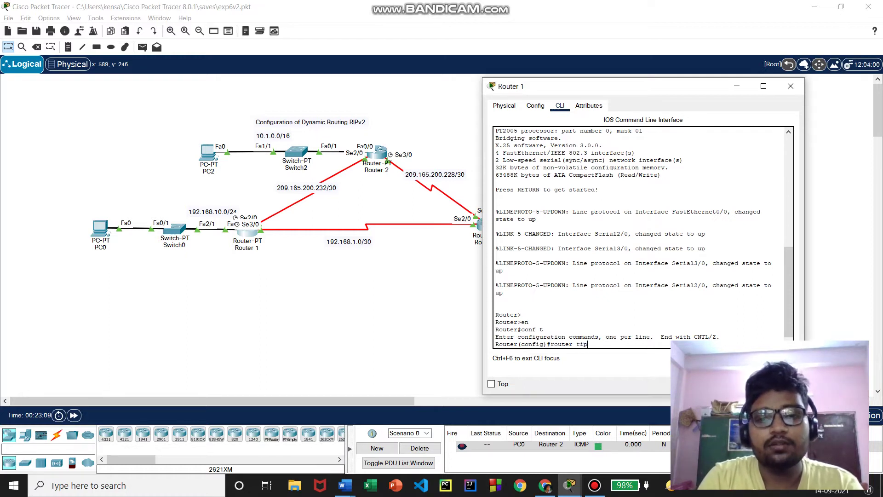
{"action": "key", "text": "Return"}
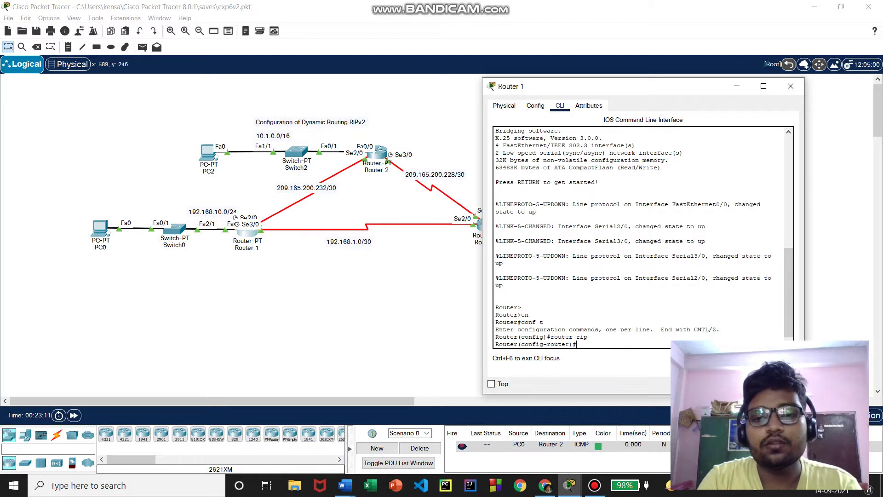
{"action": "type", "text": "version 2"}
{"action": "key", "text": "Return"}
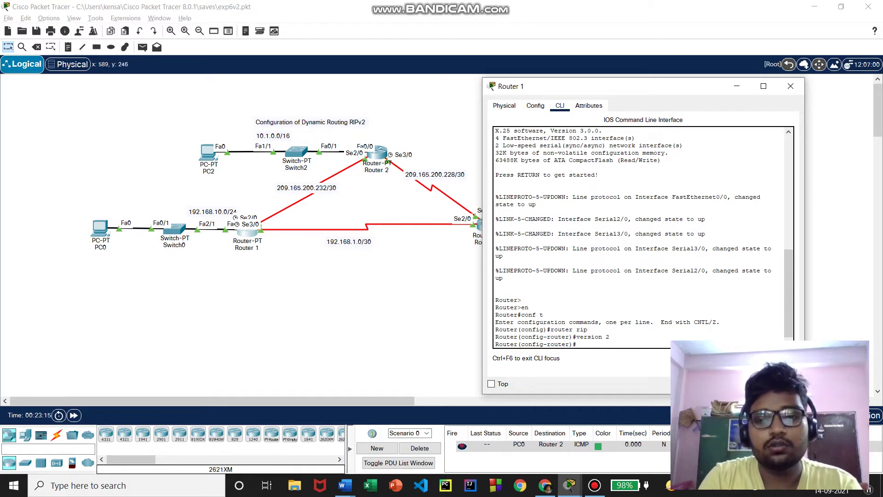
Step: Add network 192.168.10.0 to Router 1's RIP configuration
{"action": "type", "text": "ne"}
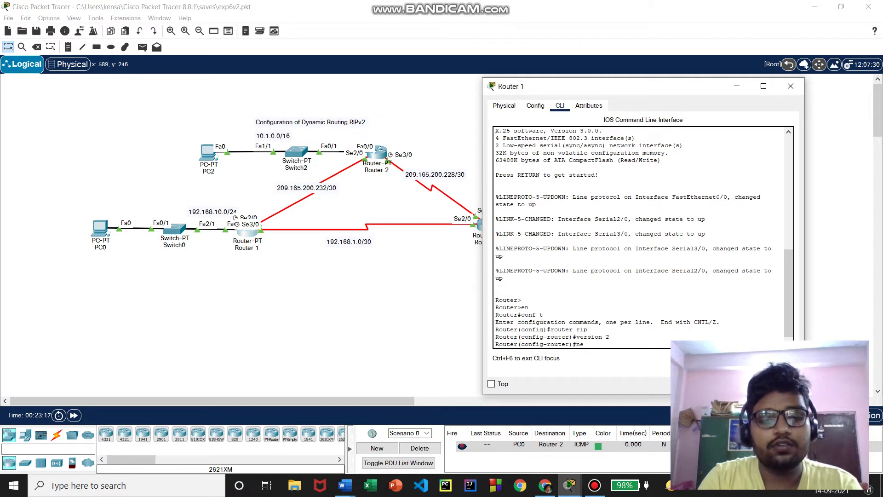
{"action": "type", "text": "twork"}
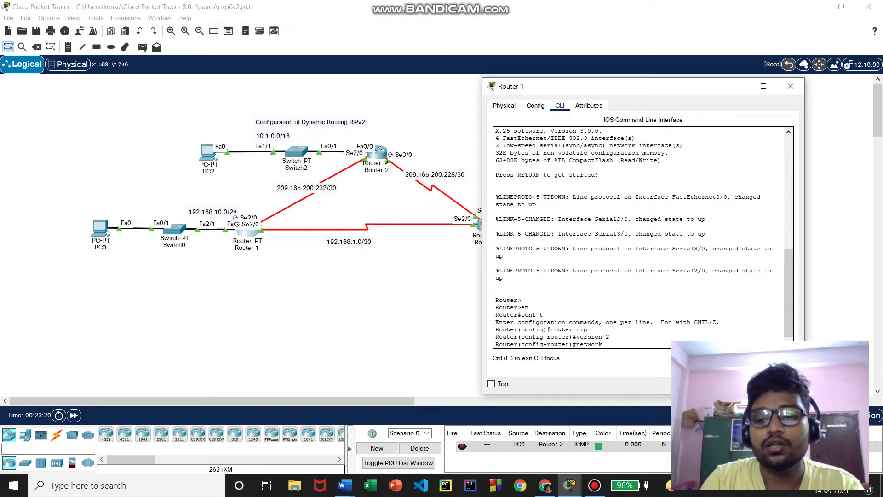
{"action": "type", "text": " 192"}
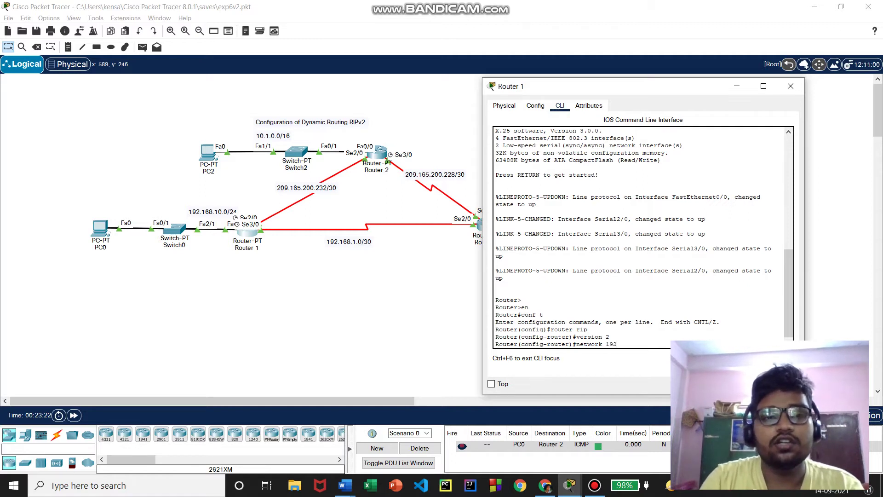
{"action": "type", "text": ".168.10."}
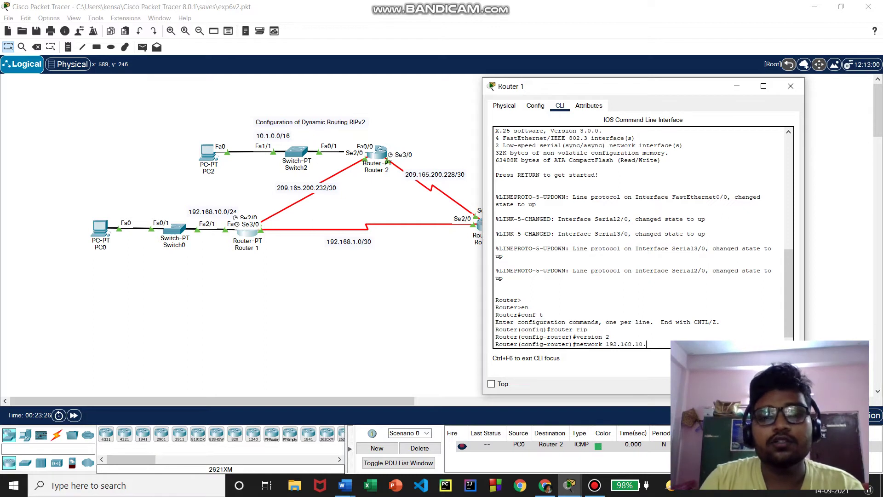
{"action": "key", "text": "Return"}
Step: Add network 209.165.200.232 to Router 1's RIP configuration
{"action": "key", "text": "Up"}
{"action": "key", "text": "BackSpace"}
{"action": "key", "text": "BackSpace"}
{"action": "key", "text": "BackSpace"}
{"action": "key", "text": "BackSpace"}
{"action": "key", "text": "BackSpace"}
{"action": "key", "text": "BackSpace"}
{"action": "key", "text": "BackSpace"}
{"action": "key", "text": "BackSpace"}
{"action": "key", "text": "BackSpace"}
{"action": "key", "text": "BackSpace"}
{"action": "type", "text": "209.165.200."}
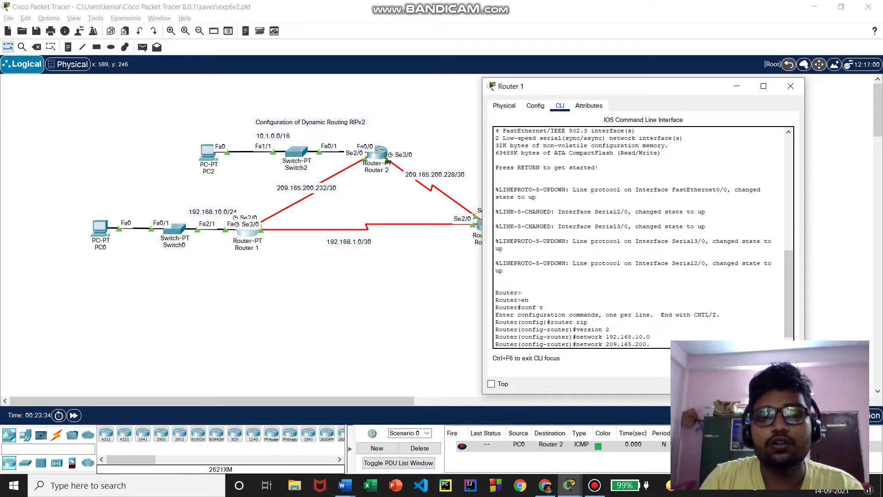
{"action": "type", "text": "232"}
{"action": "key", "text": "Return"}
Step: Add network 192.168.1.0 to Router 1's RIP configuration
{"action": "key", "text": "Up"}
{"action": "key", "text": "BackSpace"}
{"action": "key", "text": "BackSpace"}
{"action": "key", "text": "BackSpace"}
{"action": "key", "text": "BackSpace"}
{"action": "key", "text": "BackSpace"}
{"action": "key", "text": "BackSpace"}
{"action": "key", "text": "BackSpace"}
{"action": "key", "text": "BackSpace"}
{"action": "key", "text": "BackSpace"}
{"action": "key", "text": "BackSpace"}
{"action": "key", "text": "BackSpace"}
{"action": "key", "text": "BackSpace"}
{"action": "key", "text": "BackSpace"}
{"action": "key", "text": "BackSpace"}
{"action": "key", "text": "BackSpace"}
{"action": "key", "text": "BackSpace"}
{"action": "key", "text": "BackSpace"}
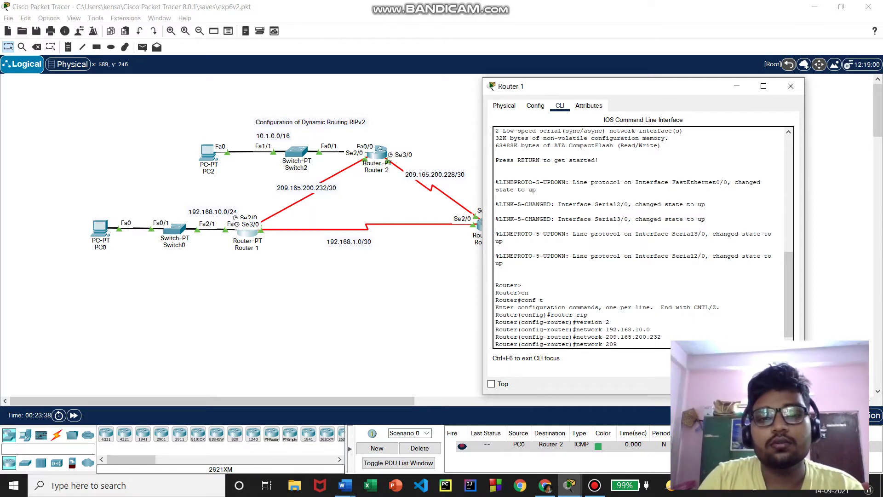
{"action": "type", "text": "k 195"}
{"action": "key", "text": "BackSpace"}
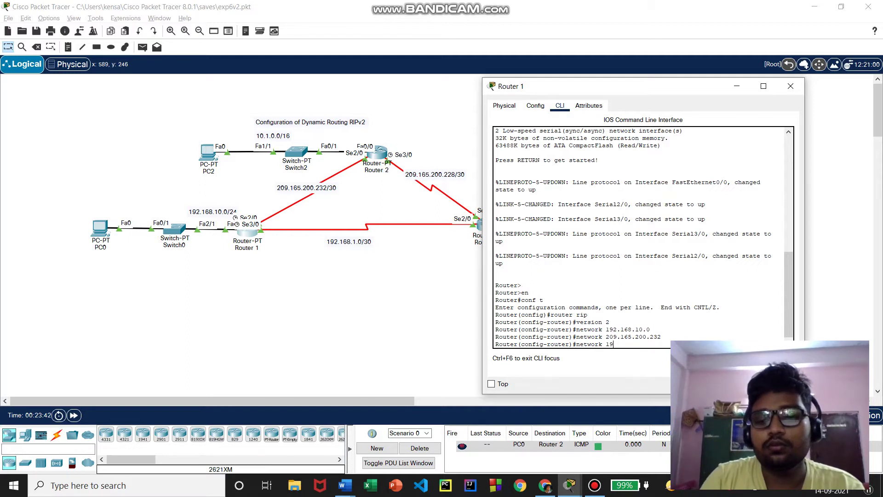
{"action": "type", "text": "2.168.1.0"}
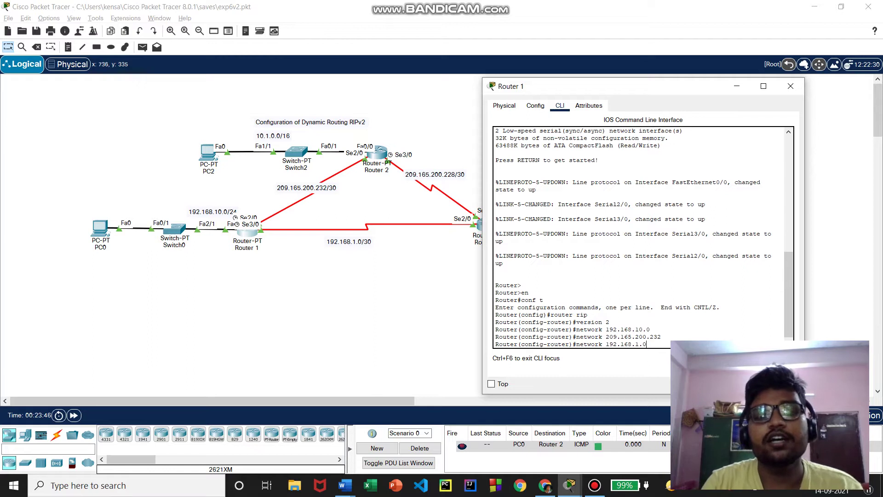
{"action": "key", "text": "Return"}
Step: Leave configuration mode on Router 1 with the end command and close the router's window
{"action": "type", "text": "ed"}
{"action": "type", "text": "nd"}
{"action": "key", "text": "Return"}
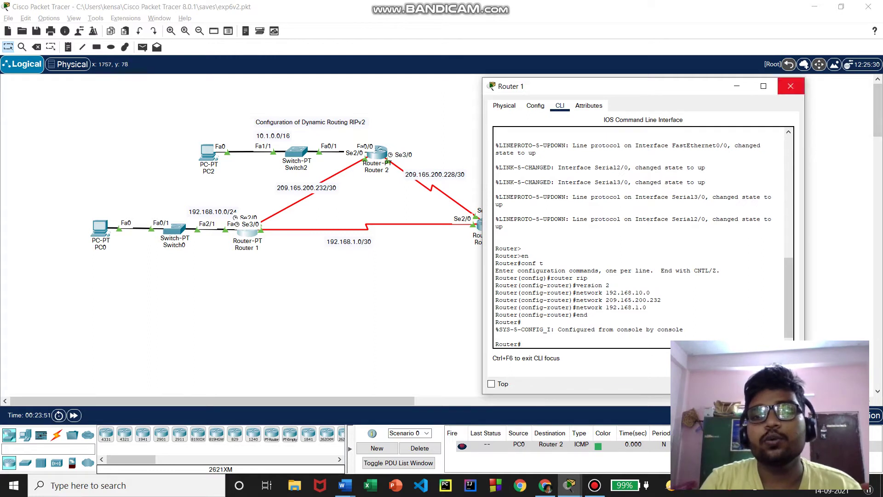
{"action": "left_click", "coordinate": [790, 86]}
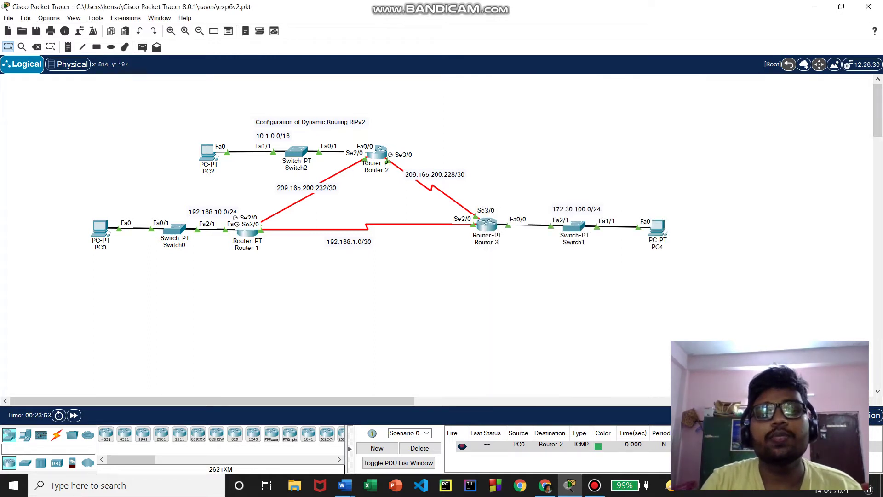
Step: Open Router 2's command line and enter global configuration mode with en and conf t
{"action": "left_click", "coordinate": [377, 151]}
{"action": "left_click_drag", "start_coordinate": [332, 79], "coordinate": [595, 105]}
{"action": "left_click", "coordinate": [622, 124]}
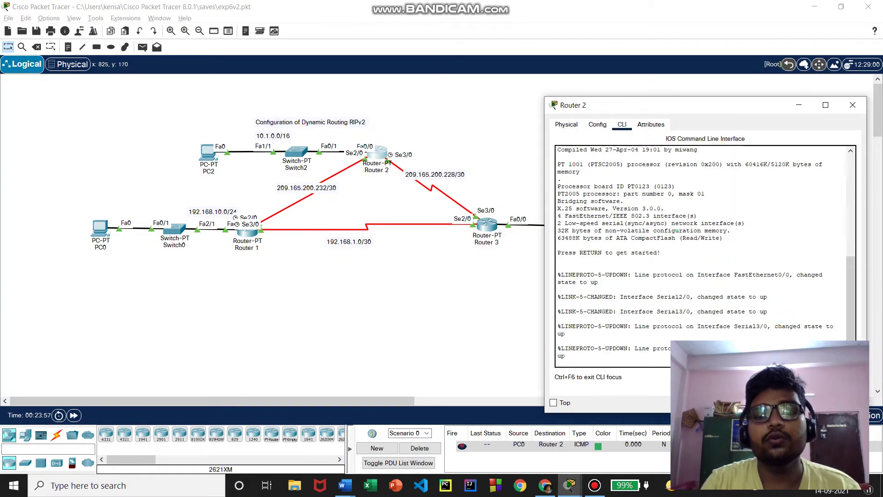
{"action": "key", "text": "Return"}
{"action": "type", "text": "en"}
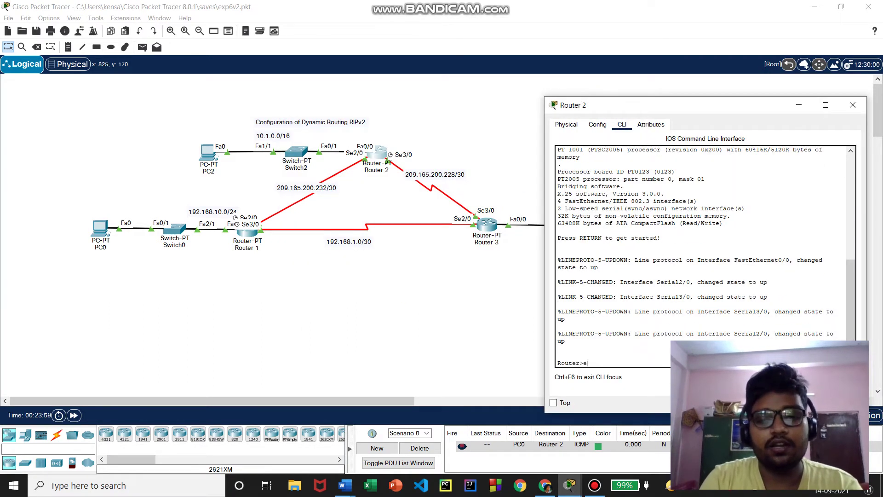
{"action": "key", "text": "Return"}
{"action": "type", "text": "conf t"}
{"action": "key", "text": "Return"}
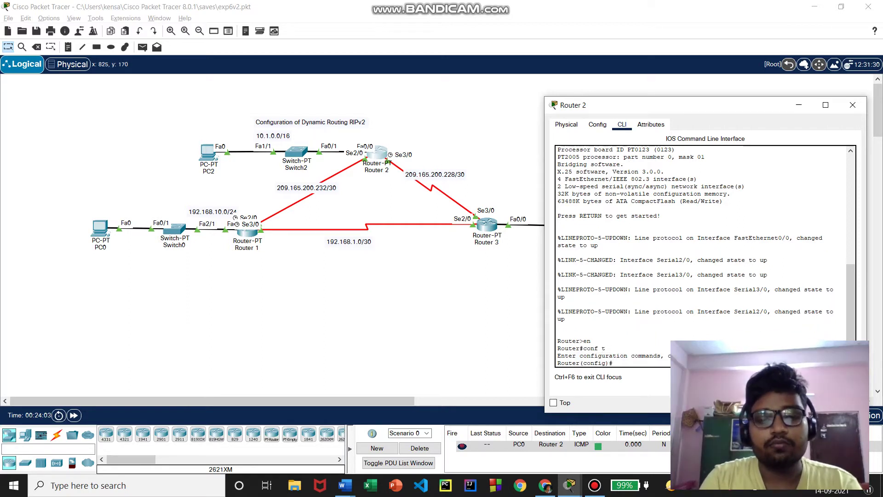
Step: Enable RIP routing on Router 2 and set it to version 2
{"action": "type", "text": "router rip"}
{"action": "key", "text": "Return"}
{"action": "type", "text": "version 2"}
{"action": "key", "text": "Return"}
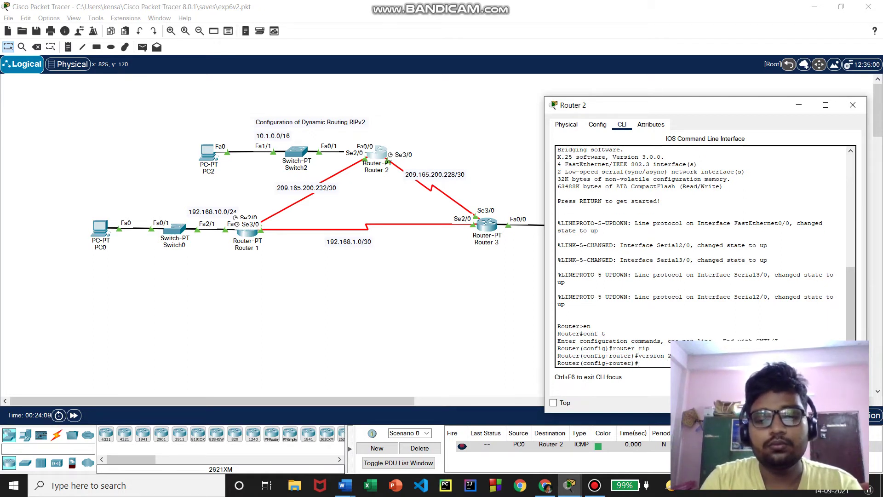
Step: Add networks 10.1.0.0, 209.165.200.232 and 209.165.200.228 to Router 2's RIP configuration
{"action": "type", "text": "network 1"}
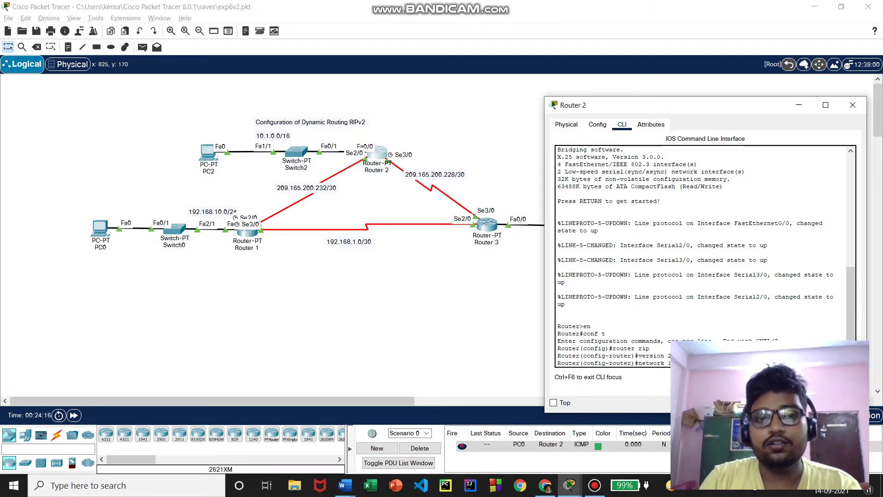
{"action": "key", "text": "Return"}
{"action": "type", "text": "network 1"}
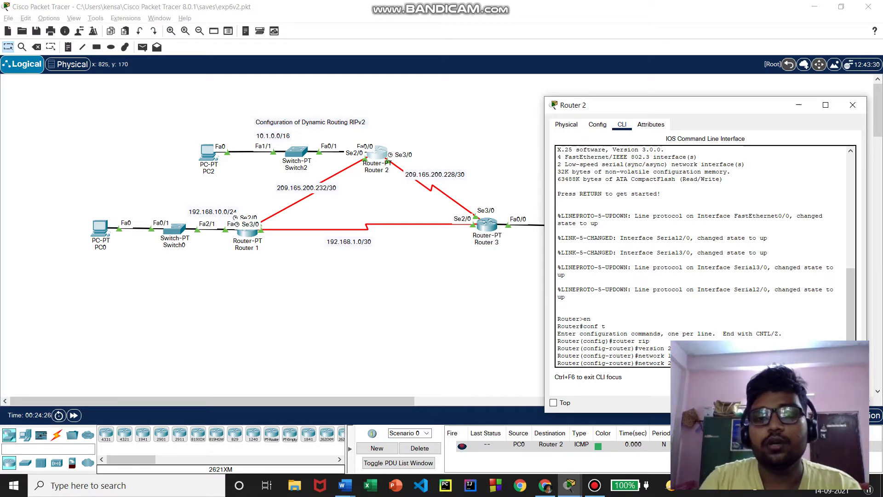
{"action": "key", "text": "Return"}
{"action": "type", "text": "network 2"}
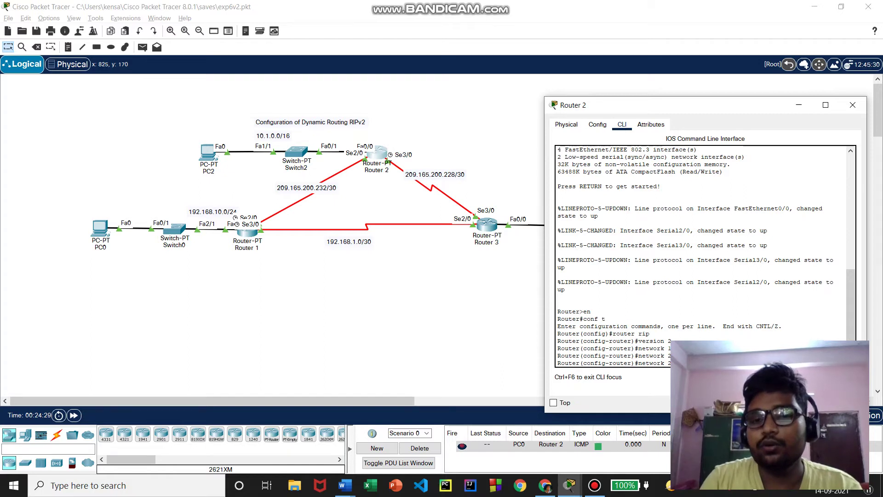
{"action": "key", "text": "Return"}
Step: Leave configuration mode on Router 2 with the end command and close the router's window
{"action": "type", "text": "end"}
{"action": "key", "text": "Return"}
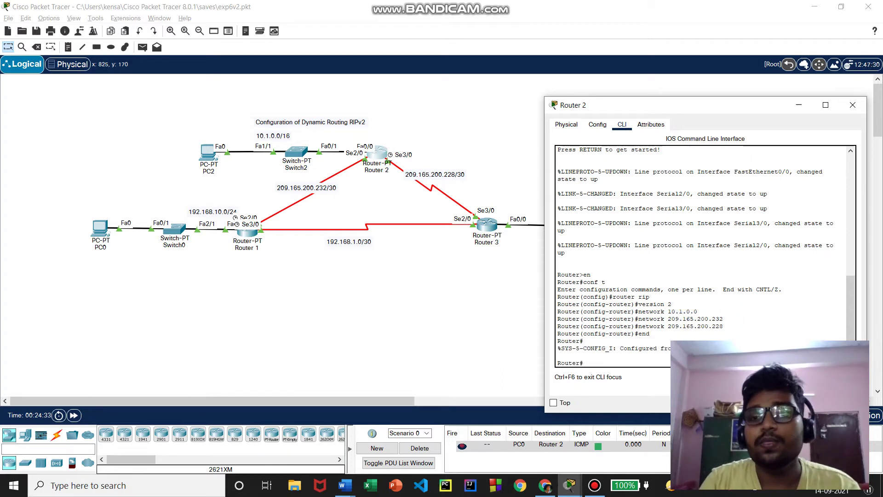
{"action": "left_click", "coordinate": [853, 104]}
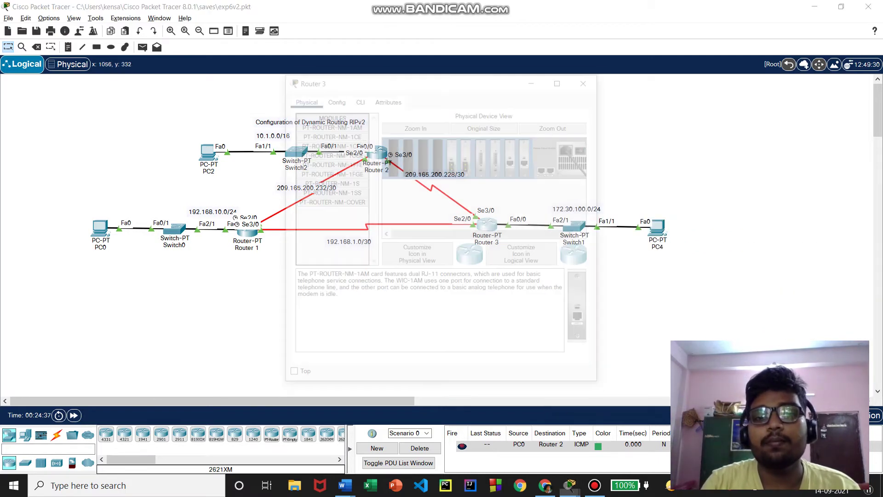
Step: Open Router 3's command line and enter global configuration mode with en and conf t
{"action": "left_click", "coordinate": [486, 225]}
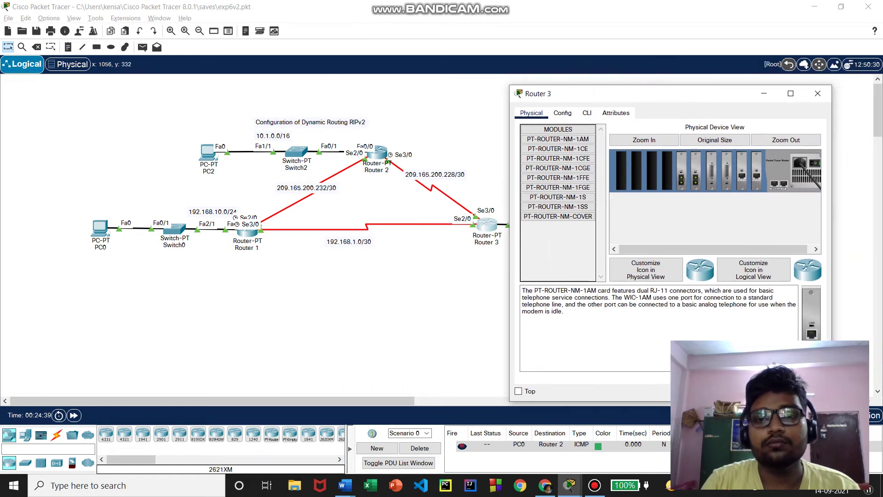
{"action": "left_click", "coordinate": [587, 113]}
{"action": "key", "text": "Return"}
{"action": "type", "text": "en"}
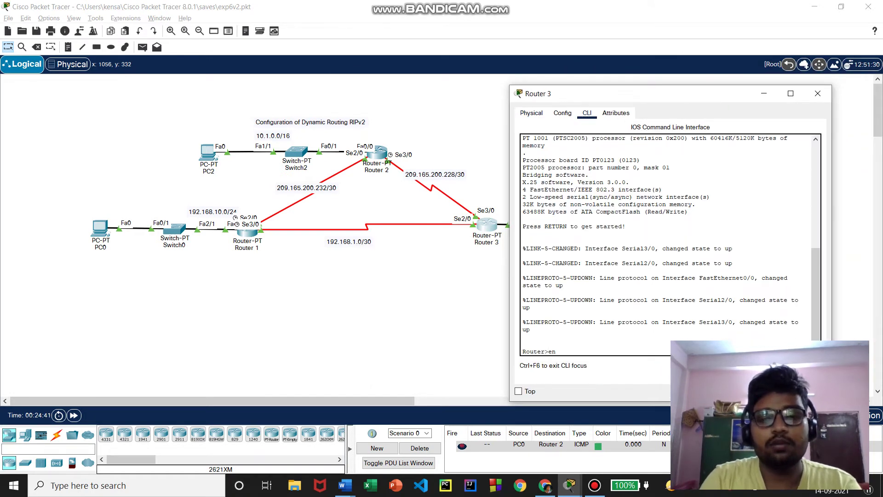
{"action": "key", "text": "Return"}
{"action": "type", "text": "conf t"}
{"action": "key", "text": "Return"}
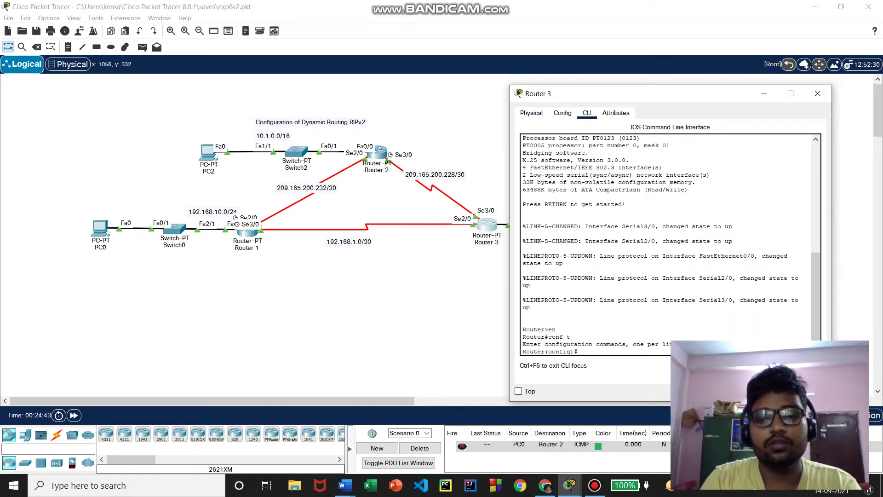
Step: Enable RIP routing on Router 3 and set it to version 2
{"action": "type", "text": "router r"}
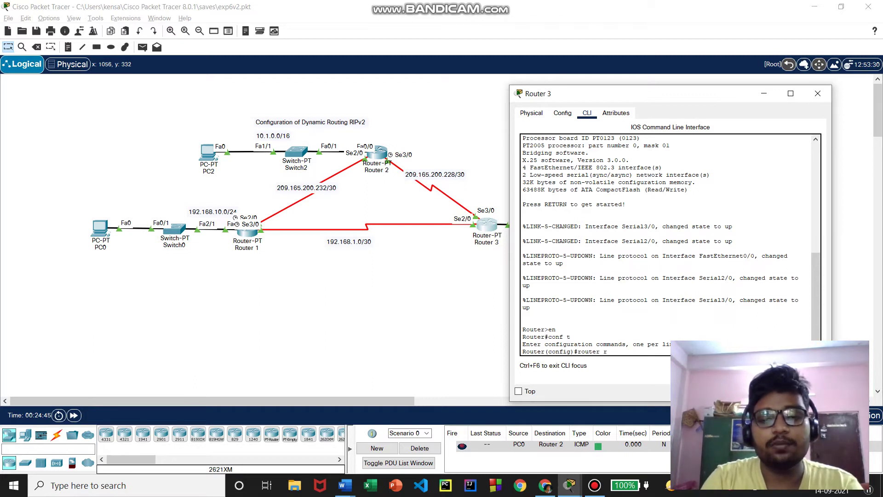
{"action": "type", "text": "ip"}
{"action": "key", "text": "Return"}
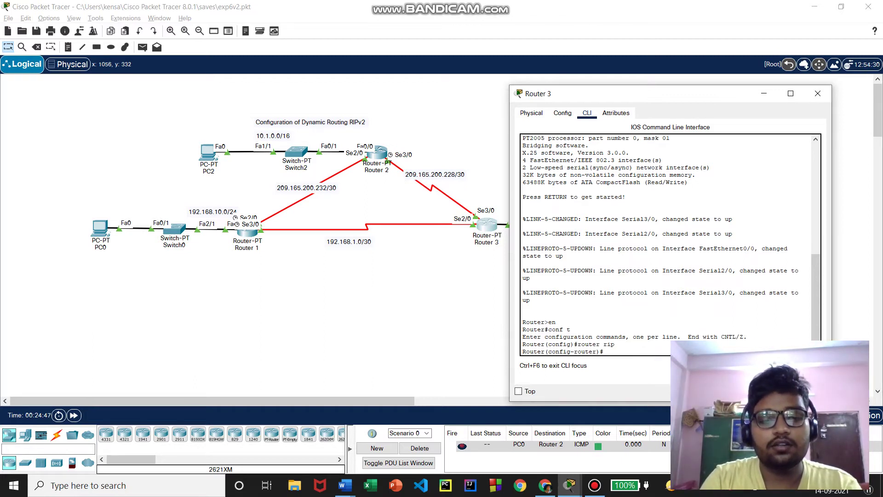
{"action": "type", "text": "version "}
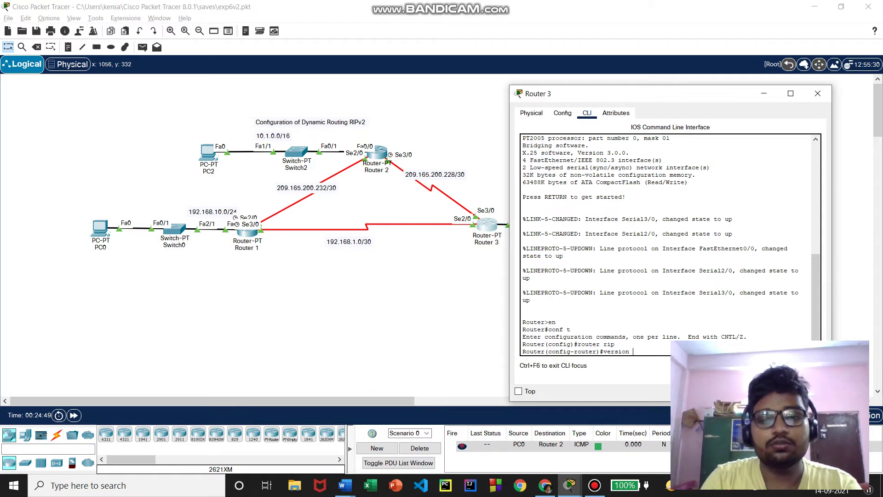
{"action": "type", "text": "2"}
{"action": "key", "text": "Return"}
Step: Add network 172.30.100.0 to Router 3's RIP configuration and move its window clear of the topology
{"action": "type", "text": "network"}
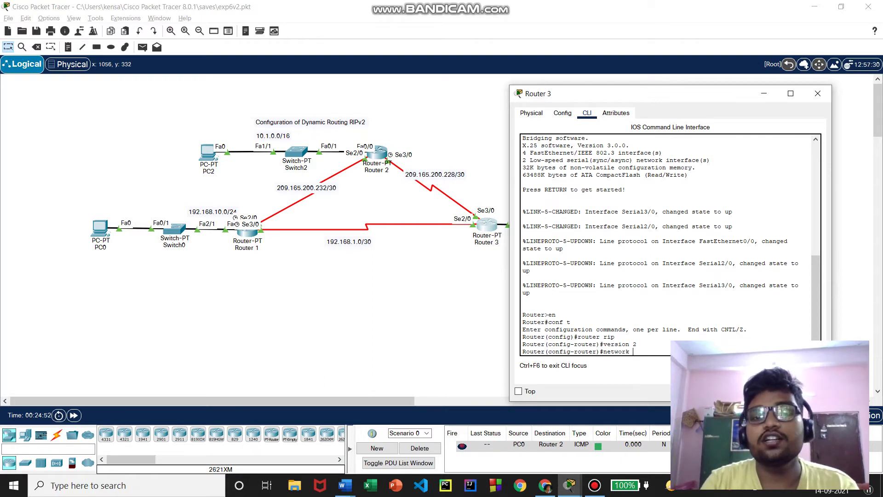
{"action": "left_click_drag", "start_coordinate": [644, 93], "coordinate": [731, 103]}
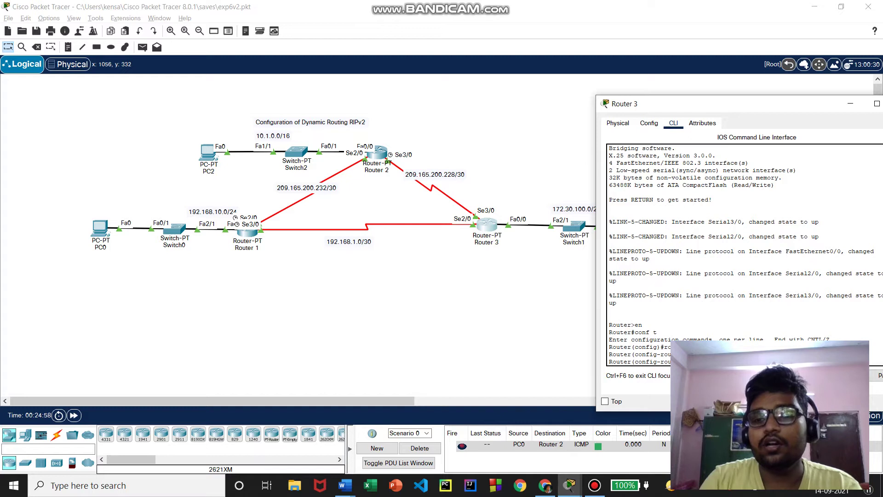
{"action": "key", "text": "Return"}
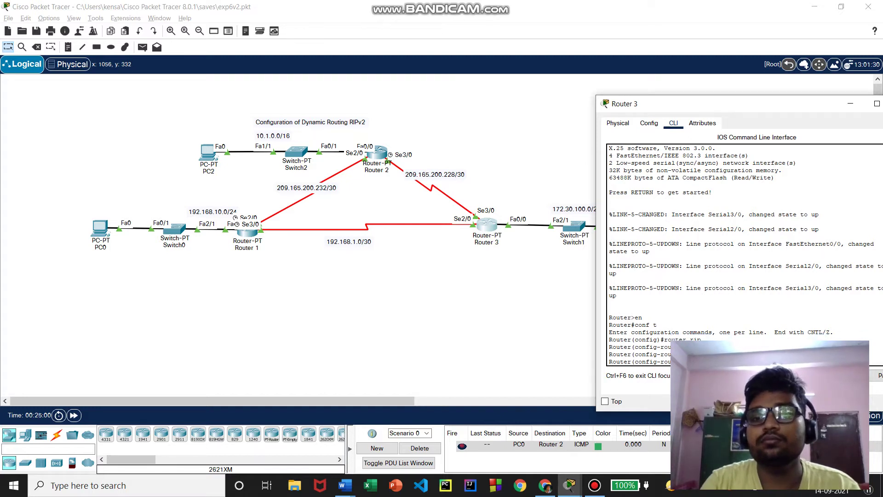
{"action": "left_click_drag", "start_coordinate": [690, 103], "coordinate": [714, 9]}
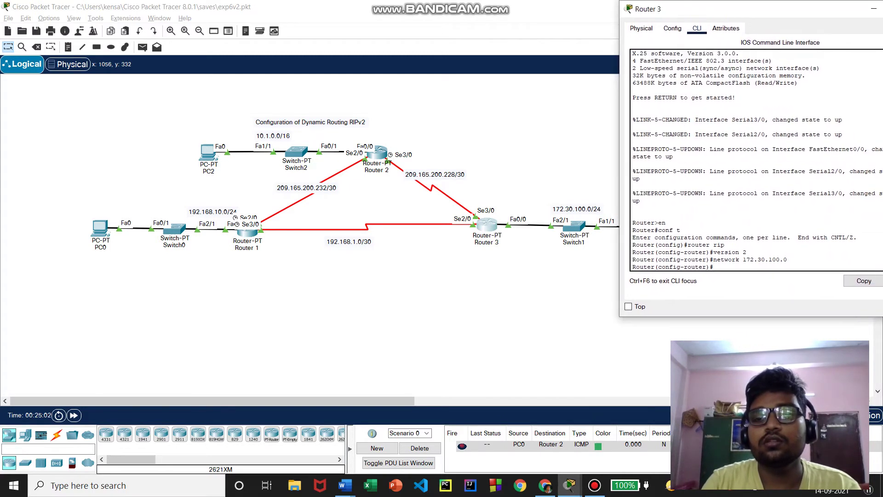
Step: Add network 192.168.1.0 to Router 3's RIP configuration
{"action": "key", "text": "Up"}
{"action": "key", "text": "BackSpace"}
{"action": "key", "text": "BackSpace"}
{"action": "key", "text": "BackSpace"}
{"action": "key", "text": "BackSpace"}
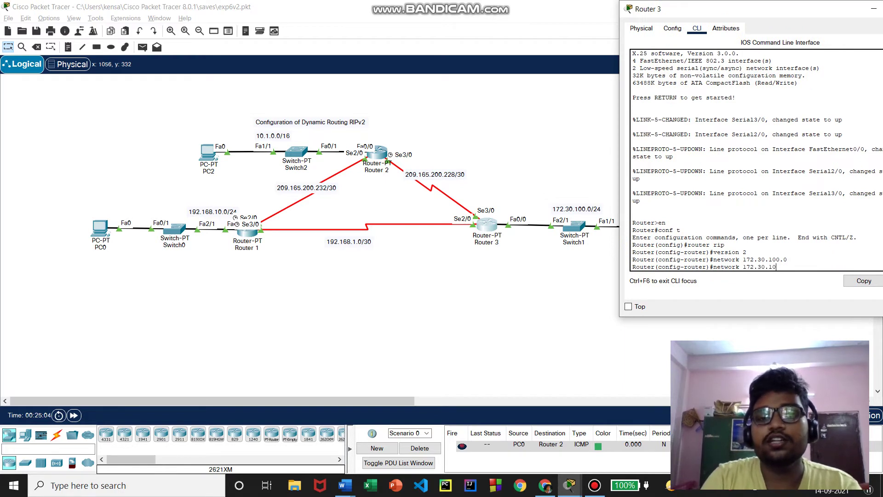
{"action": "key", "text": "BackSpace"}
{"action": "key", "text": "BackSpace"}
{"action": "key", "text": "BackSpace"}
{"action": "key", "text": "BackSpace"}
{"action": "key", "text": "BackSpace"}
{"action": "type", "text": "9"}
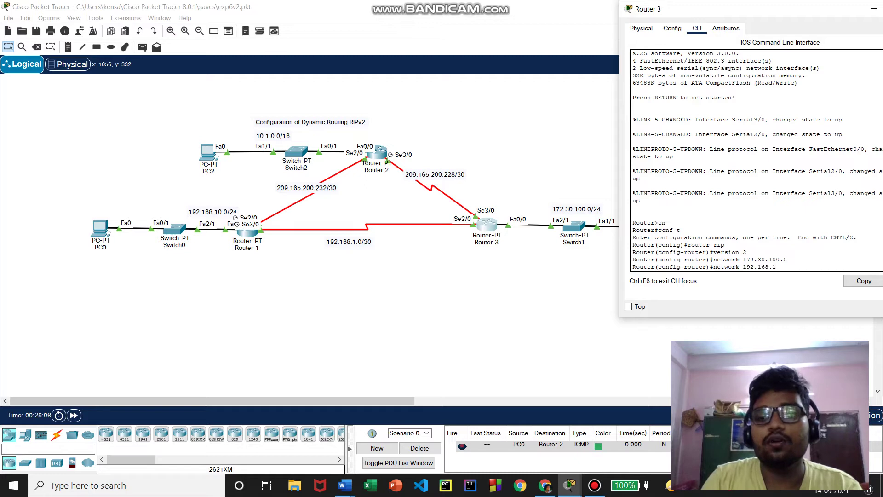
{"action": "key", "text": "Return"}
Step: Add network 209.165.200.228 to Router 3's RIP configuration
{"action": "key", "text": "Up"}
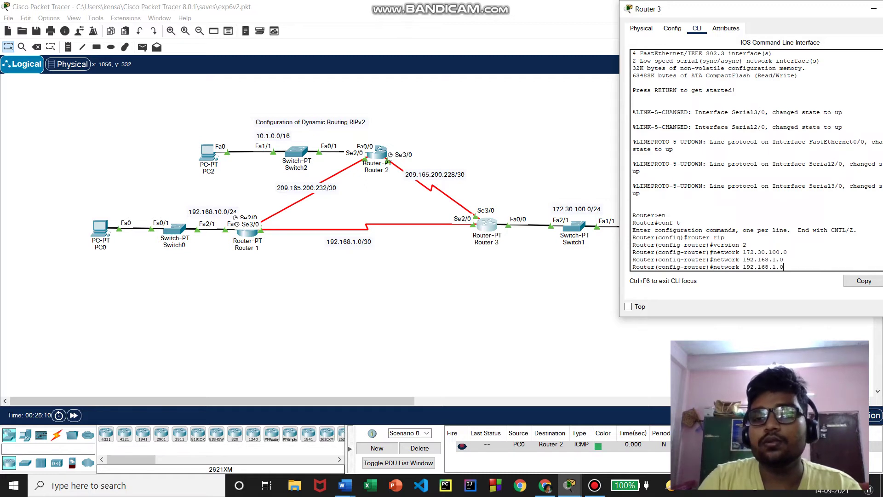
{"action": "key", "text": "BackSpace"}
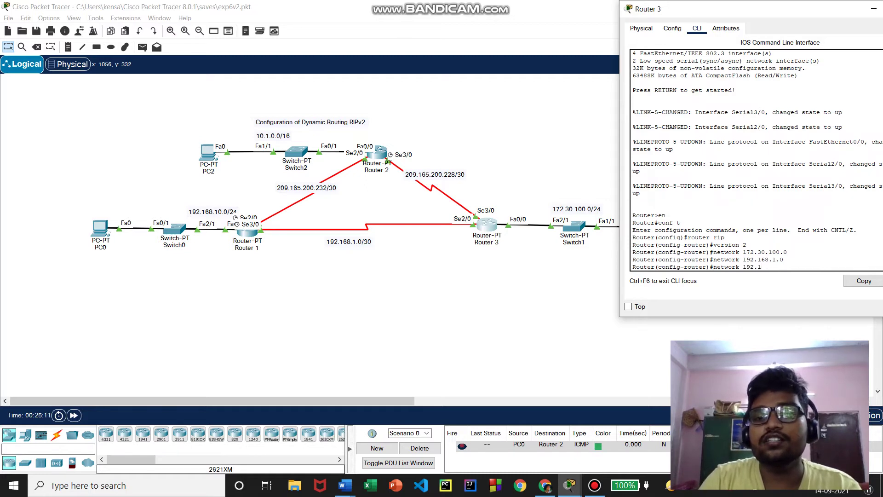
{"action": "key", "text": "BackSpace"}
{"action": "key", "text": "BackSpace"}
{"action": "type", "text": "209.165."}
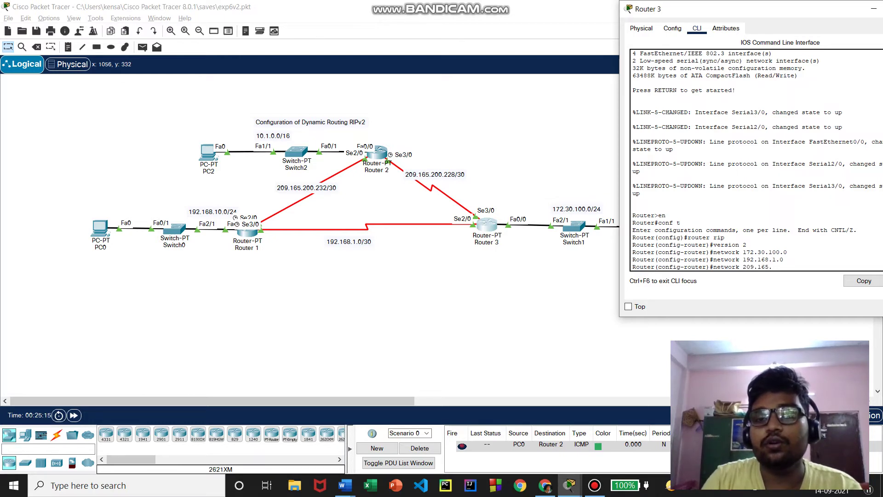
{"action": "type", "text": "200.22"}
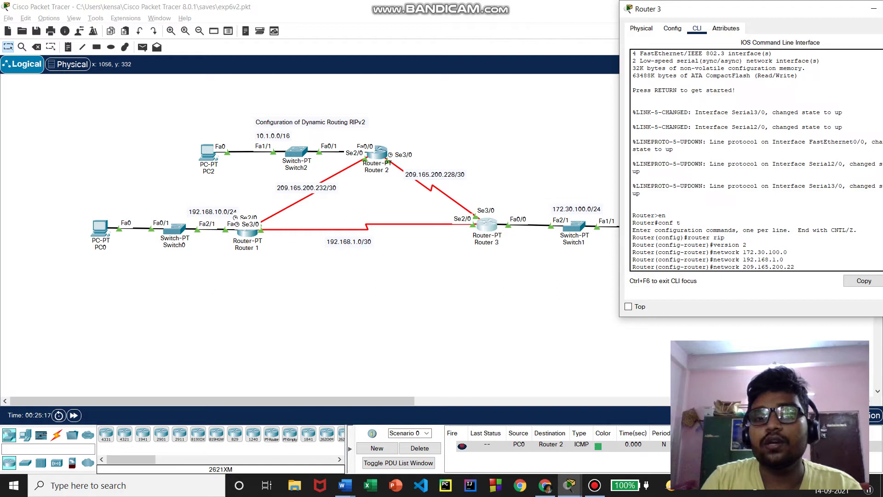
{"action": "type", "text": "8"}
{"action": "key", "text": "Return"}
Step: Leave configuration mode on Router 3 with the end command and close the router's window
{"action": "type", "text": "end"}
{"action": "key", "text": "Return"}
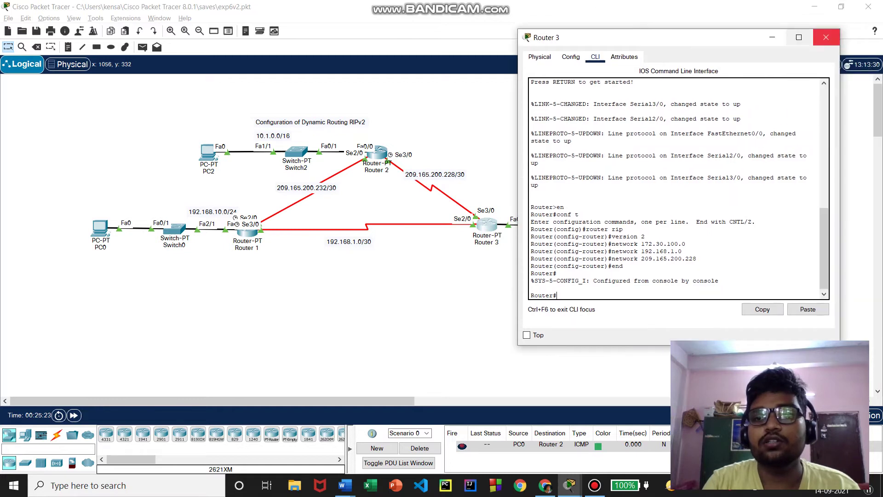
{"action": "left_click", "coordinate": [837, 35]}
Step: Display Router 1's routing table with sh ip route, examine its RIP-learned routes, and close the router's window
{"action": "left_click", "coordinate": [247, 232]}
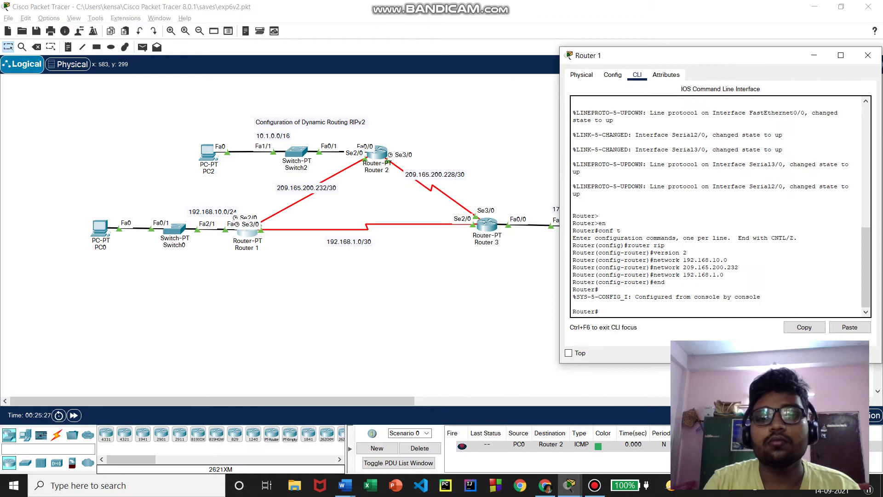
{"action": "key", "text": "Return"}
{"action": "key", "text": "Return"}
{"action": "key", "text": "Return"}
{"action": "key", "text": "Return"}
{"action": "key", "text": "Return"}
{"action": "type", "text": "sh ip"}
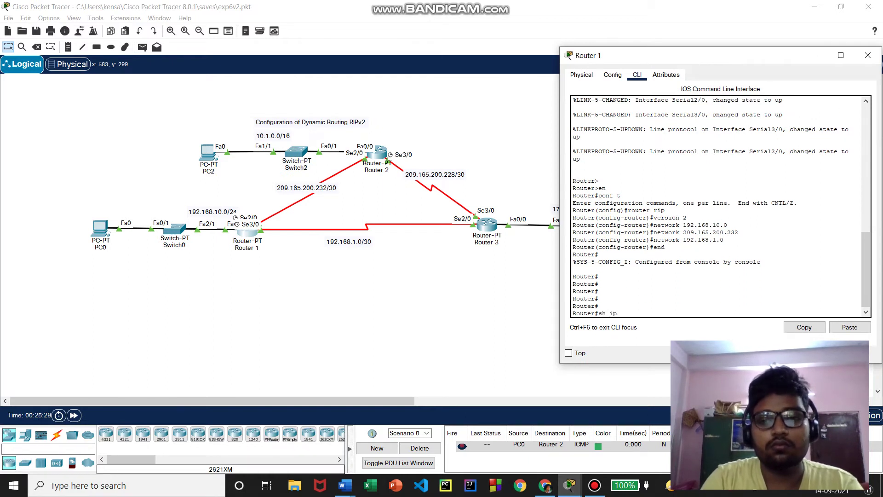
{"action": "type", "text": " route"}
{"action": "key", "text": "Return"}
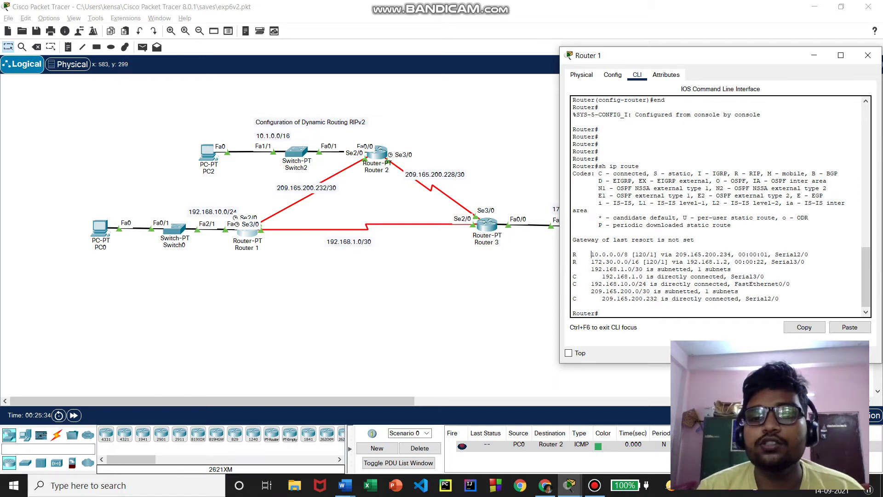
{"action": "left_click_drag", "start_coordinate": [591, 254], "coordinate": [607, 262]}
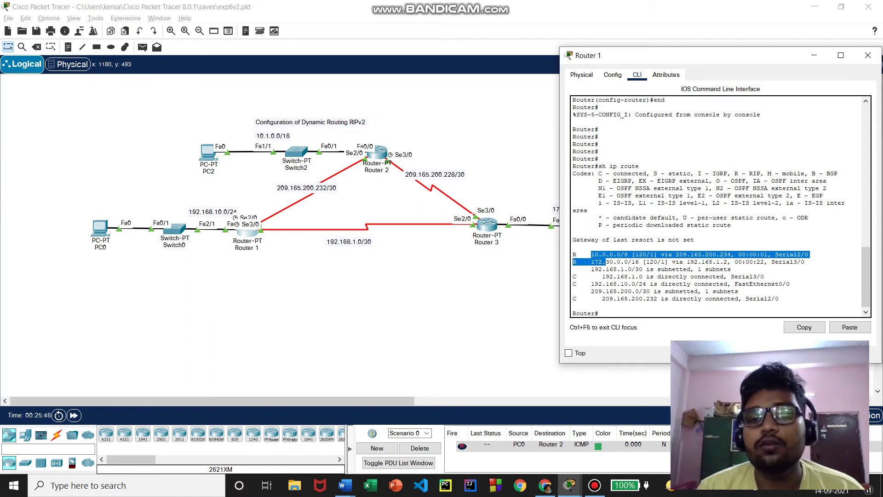
{"action": "left_click", "coordinate": [868, 55]}
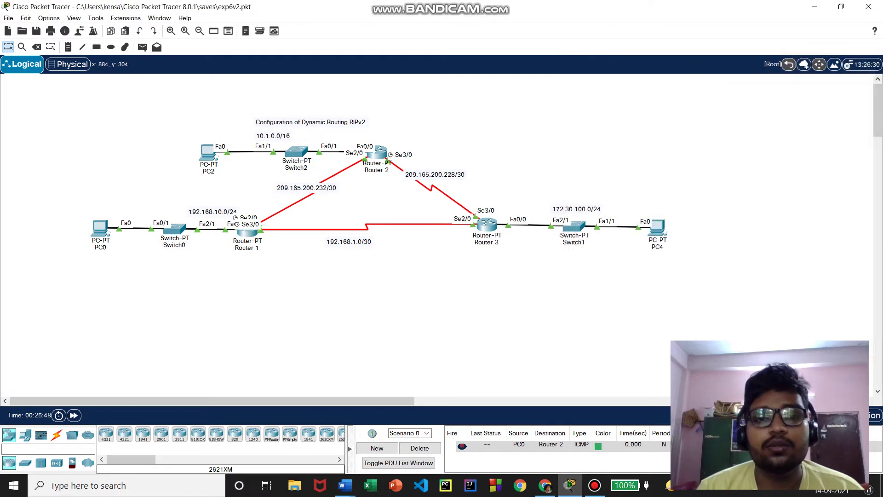
Step: Display Router 2's routing table with sh ip route, compare it with the topology, and close the router's window
{"action": "left_click", "coordinate": [378, 152]}
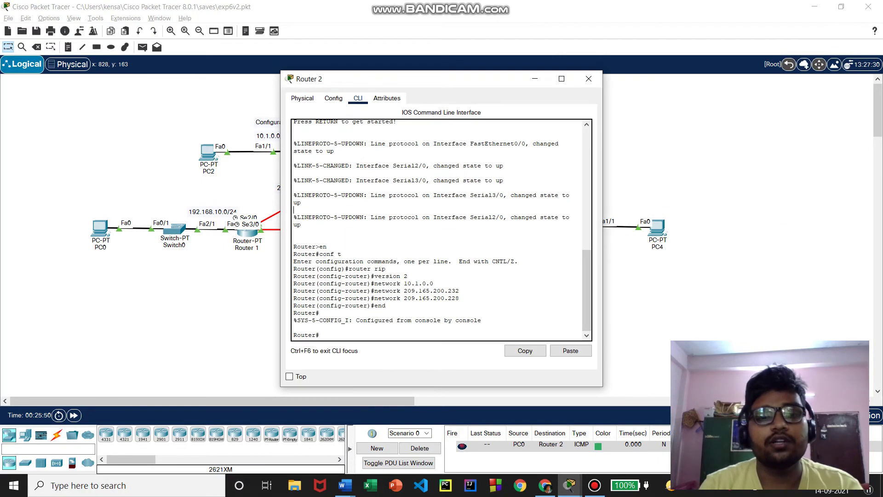
{"action": "type", "text": "sh ip route"}
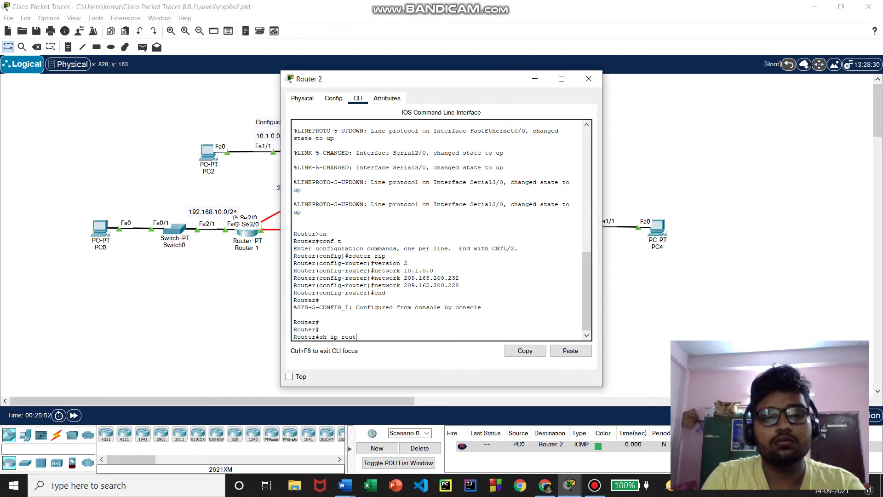
{"action": "key", "text": "Return"}
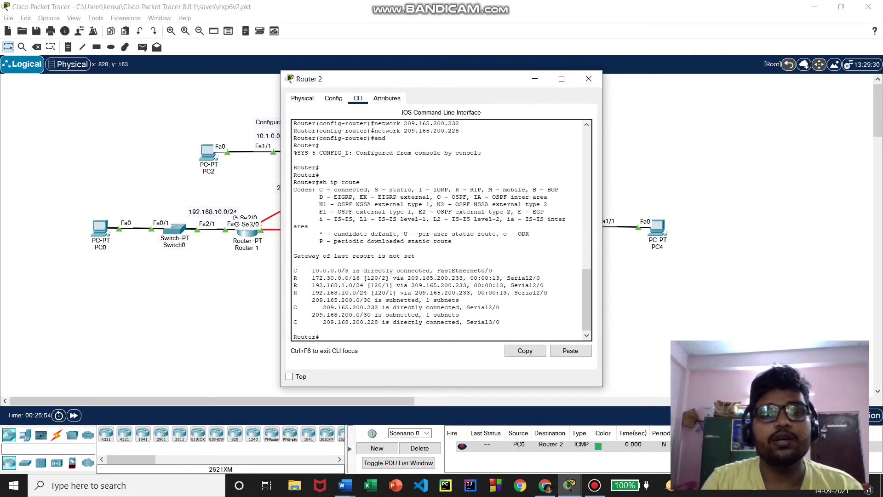
{"action": "left_click_drag", "start_coordinate": [368, 79], "coordinate": [588, 106]}
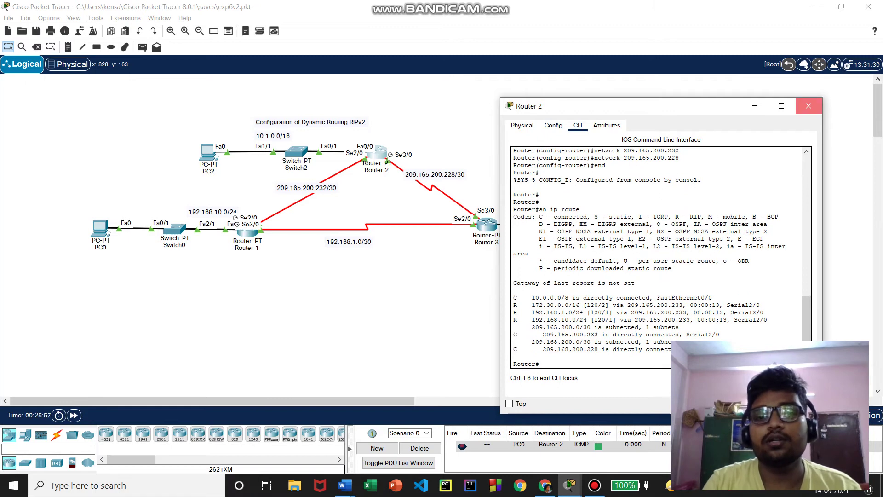
{"action": "left_click", "coordinate": [808, 105]}
Step: Display Router 3's routing table with sh ip route, compare it with the topology, and close the router's window
{"action": "left_click", "coordinate": [488, 224]}
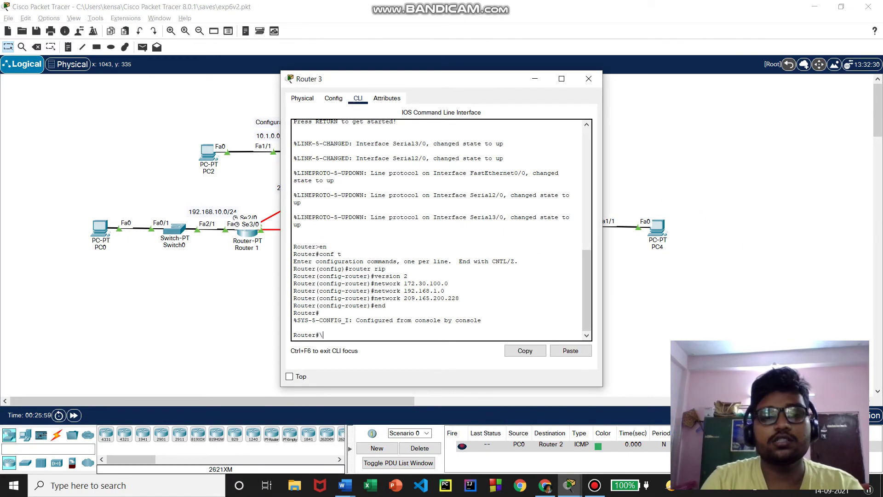
{"action": "key", "text": "Return"}
{"action": "type", "text": "sh ip route"}
{"action": "key", "text": "Return"}
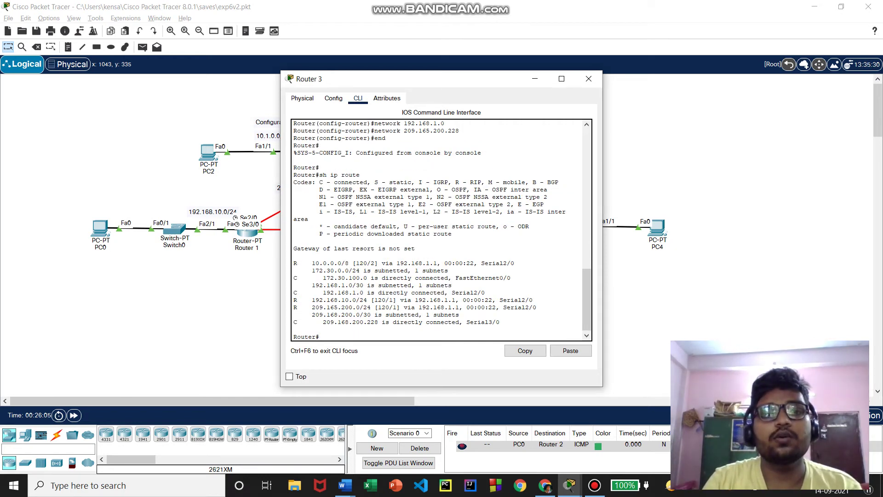
{"action": "left_click_drag", "start_coordinate": [430, 78], "coordinate": [736, 77]}
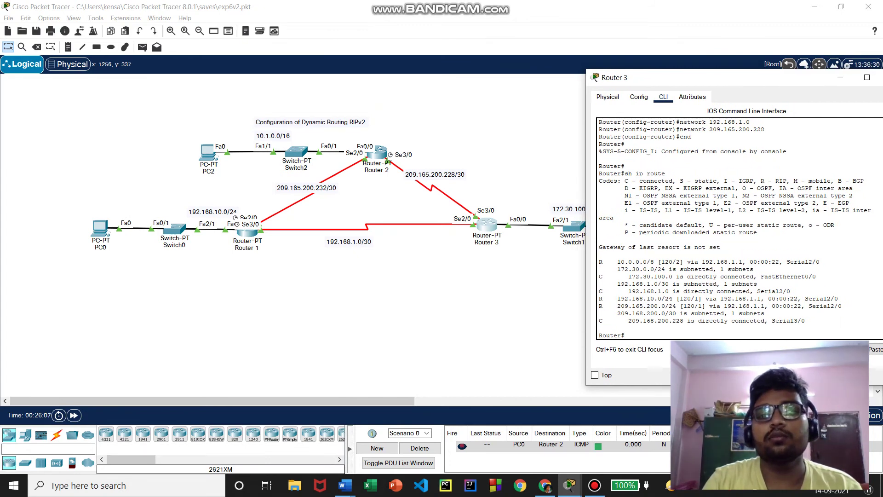
{"action": "key", "text": "alt+F4"}
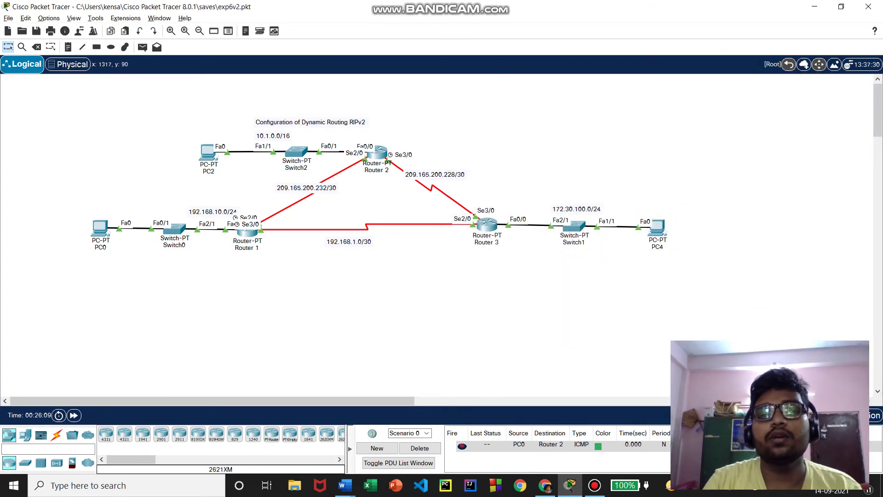
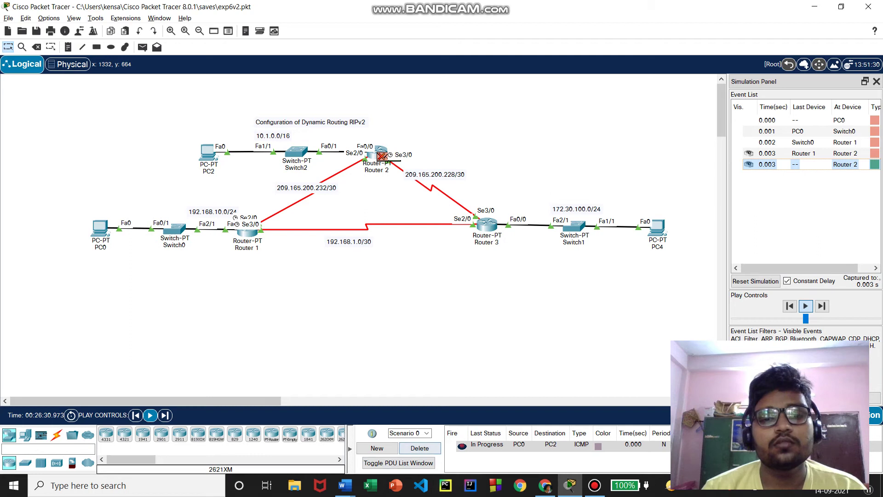
Step: Delete the existing PDU scenario and simulate a new simple PDU sent from PC0 to PC2
{"action": "left_click", "coordinate": [420, 448]}
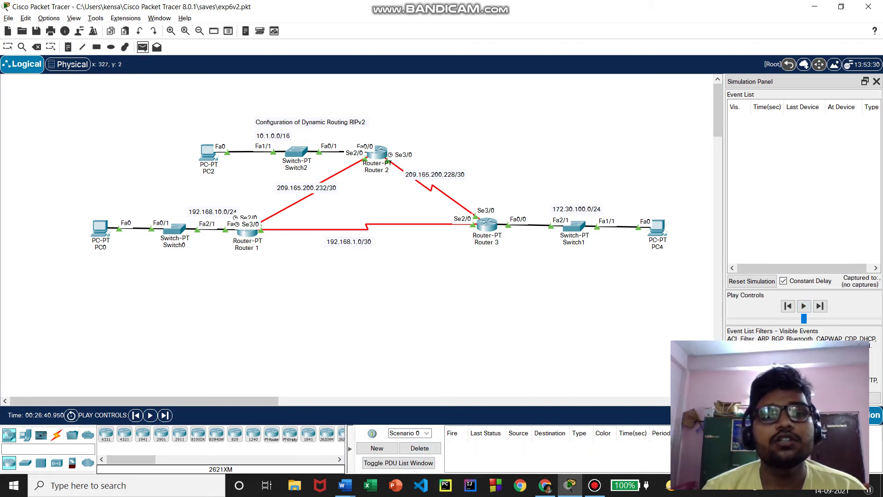
{"action": "left_click", "coordinate": [100, 227]}
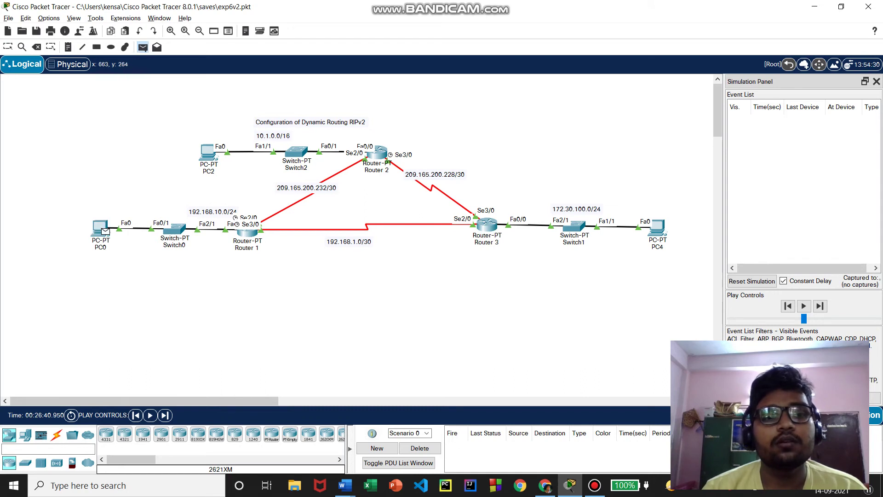
{"action": "left_click", "coordinate": [208, 152]}
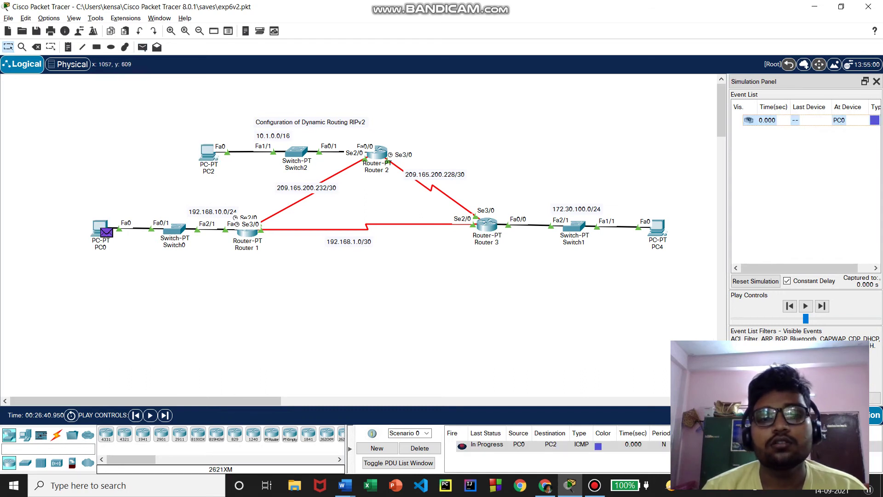
{"action": "left_click", "coordinate": [806, 306]}
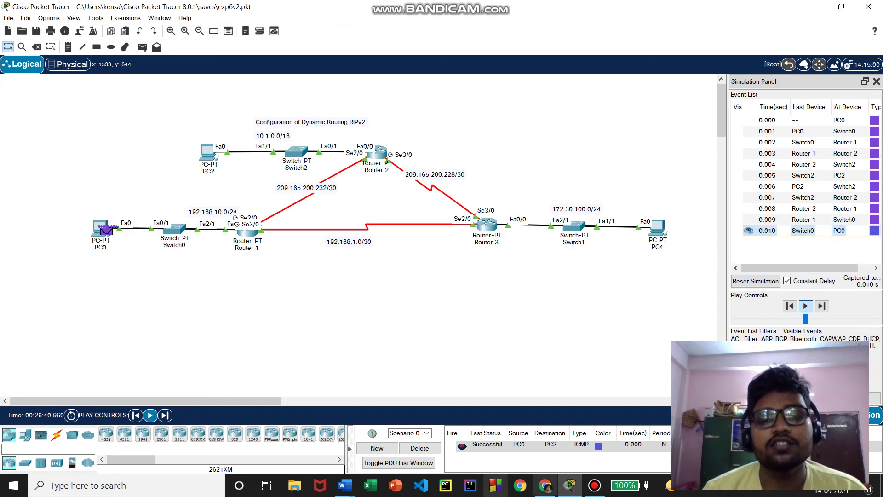
Step: Delete the PC0-to-PC2 test scenario and send a simple PDU from PC0 to PC4 in Realtime mode
{"action": "left_click", "coordinate": [419, 448]}
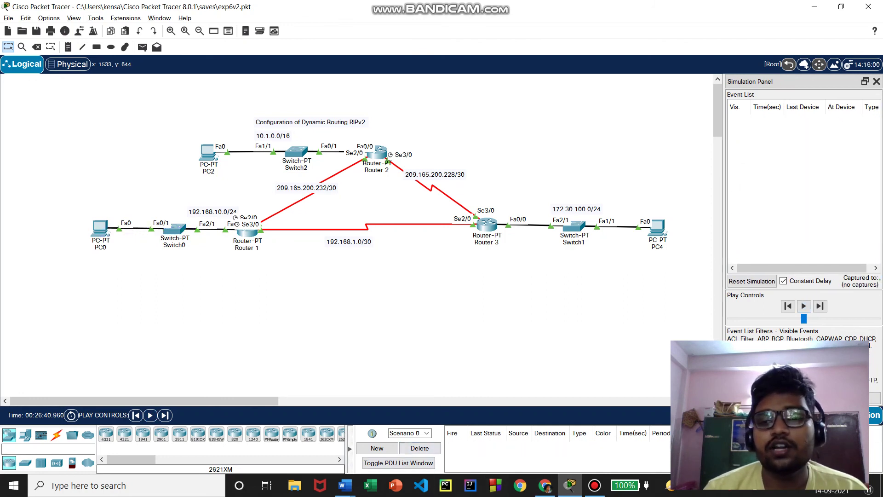
{"action": "key", "text": "shift+r"}
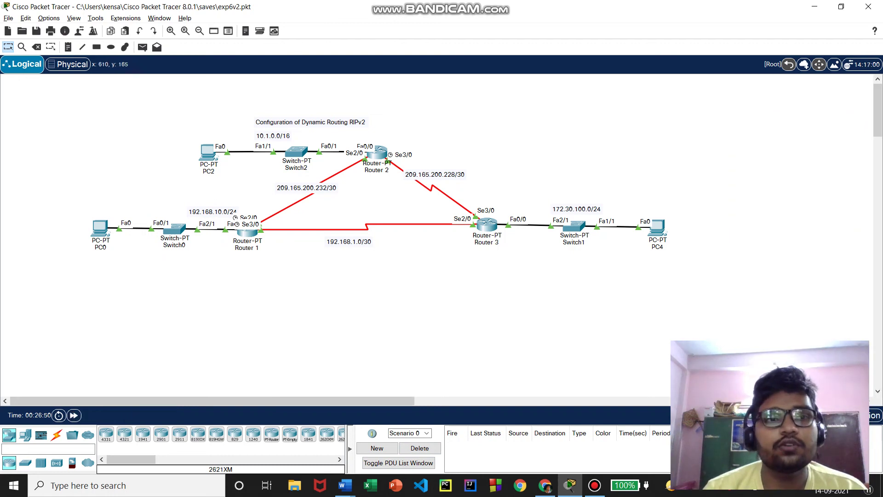
{"action": "left_click", "coordinate": [142, 47]}
{"action": "left_click", "coordinate": [102, 229]}
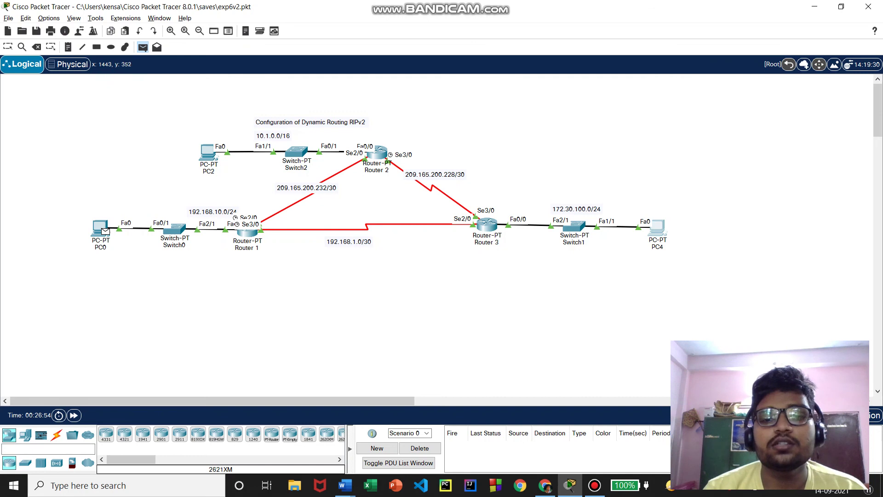
{"action": "left_click", "coordinate": [658, 227]}
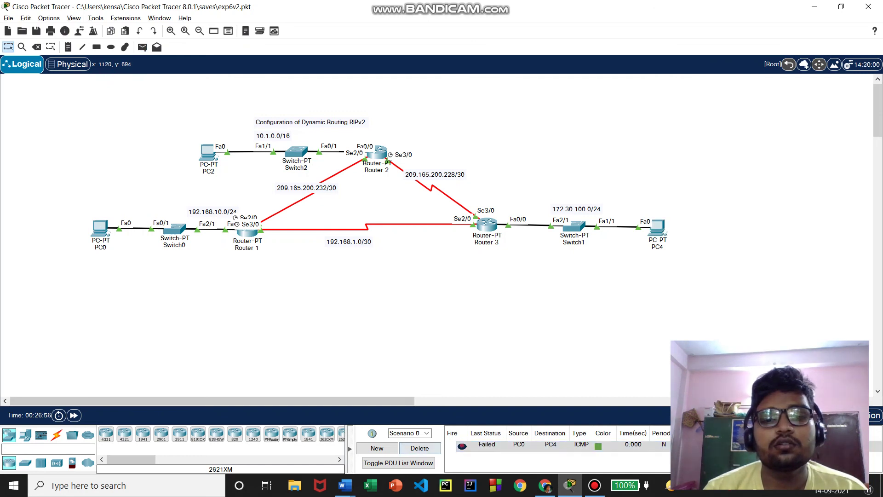
Step: Delete the current PC0-to-PC4 test and send the simple PDU from PC0 to PC4 again
{"action": "left_click", "coordinate": [420, 448]}
{"action": "left_click", "coordinate": [143, 47]}
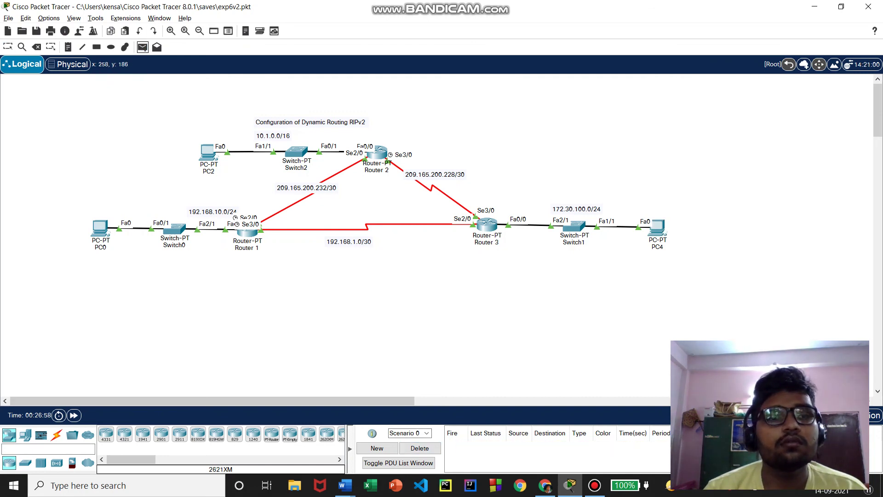
{"action": "left_click", "coordinate": [100, 228]}
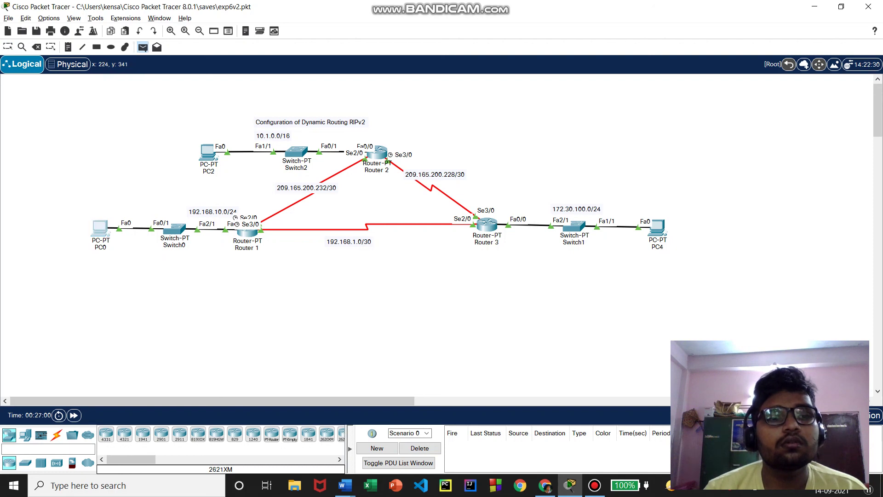
{"action": "left_click", "coordinate": [657, 227]}
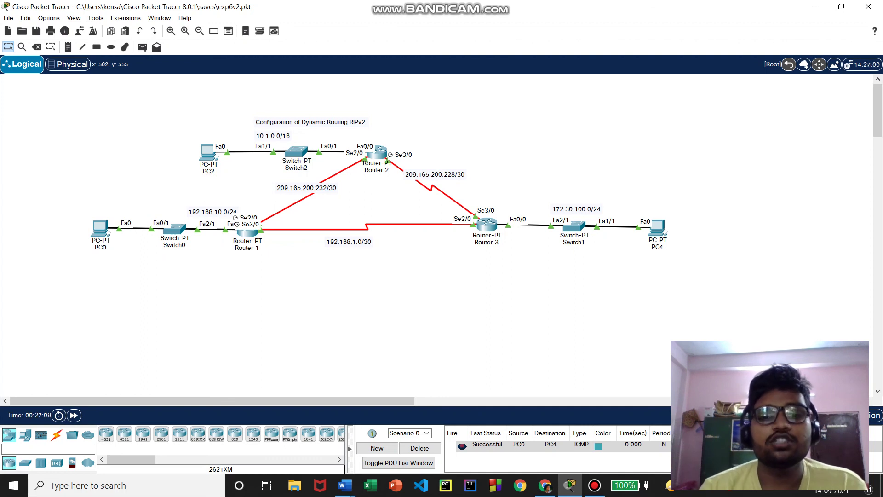
{"action": "left_click", "coordinate": [595, 485]}
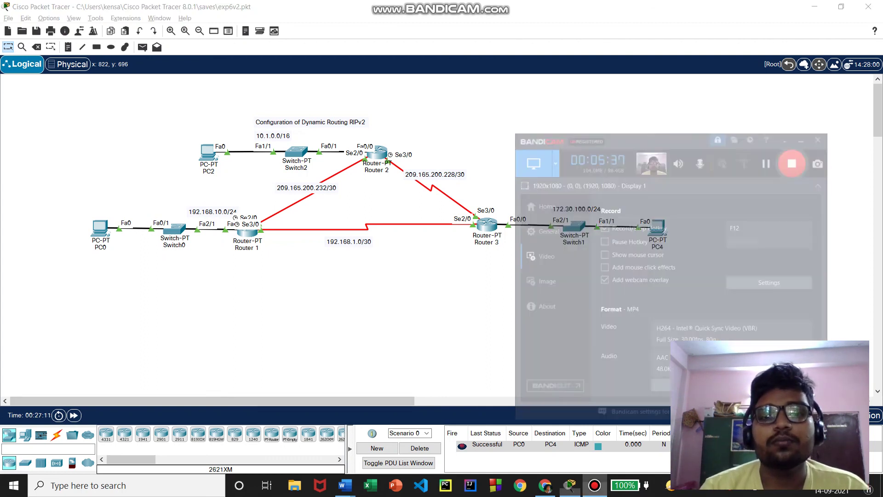